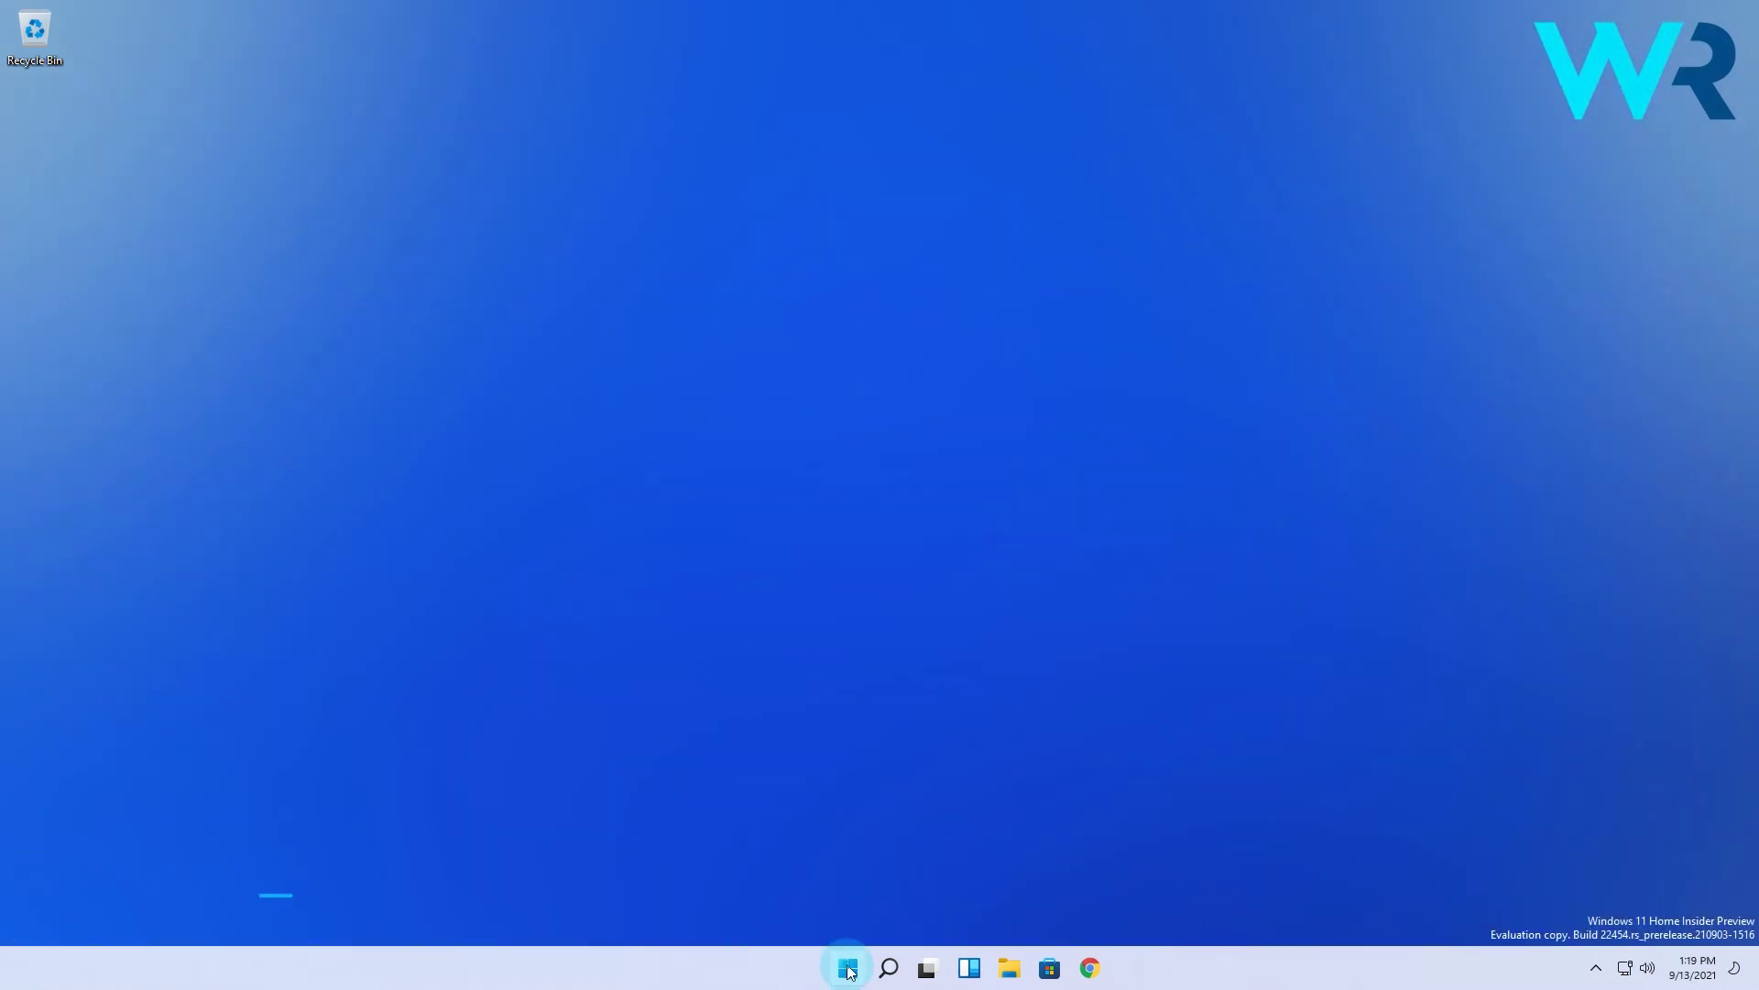
Remove 7-Zip File Manager, WinRAR, Windows.rar, jpeg2.jpg and Avast Free Antivirus from Start's Recommended list.
click(843, 970)
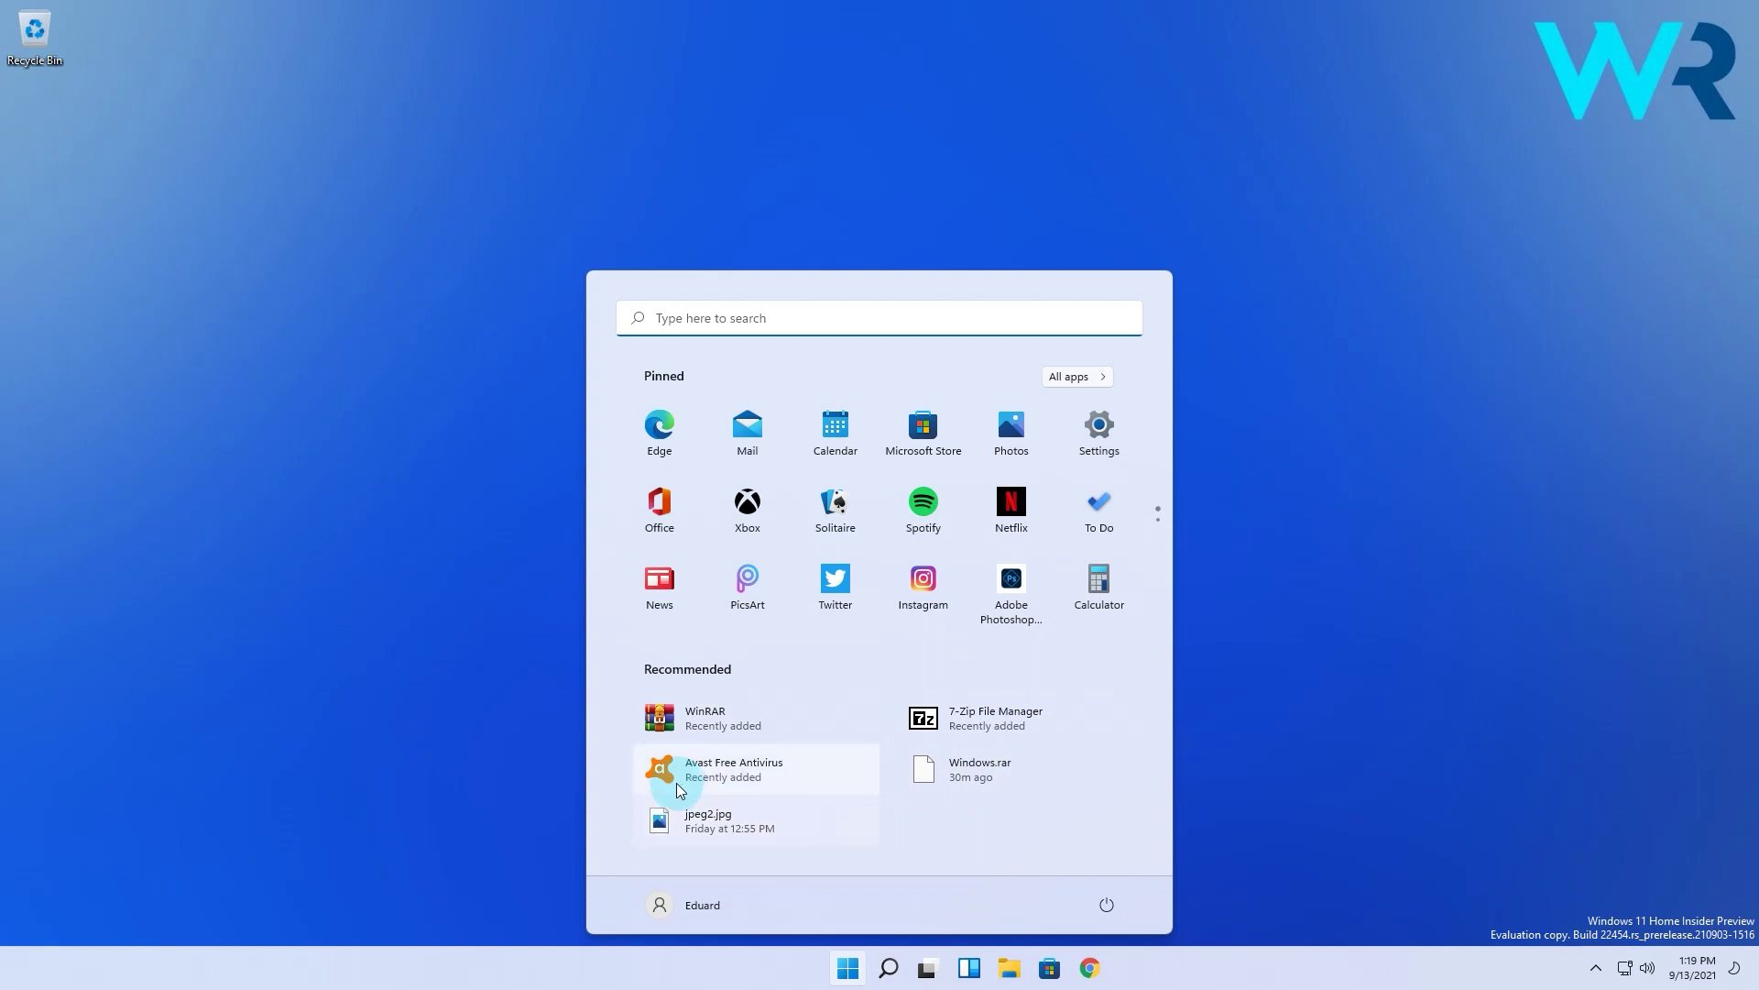
right_click(978, 724)
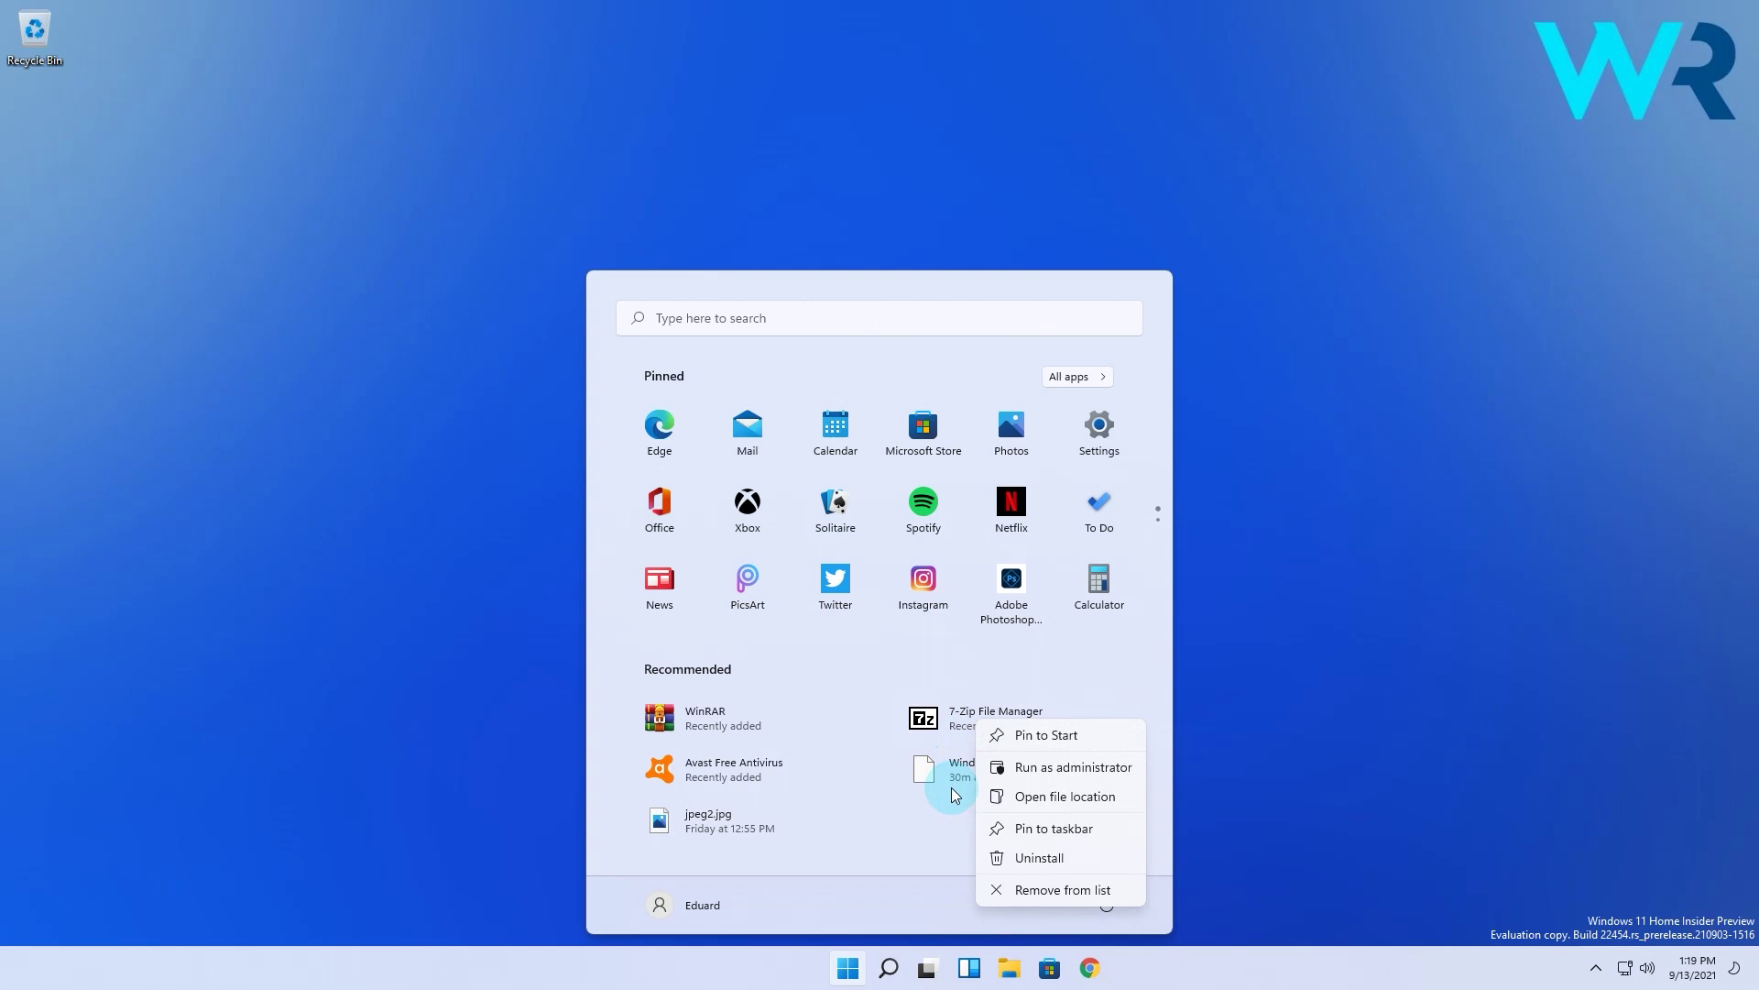
click(1025, 889)
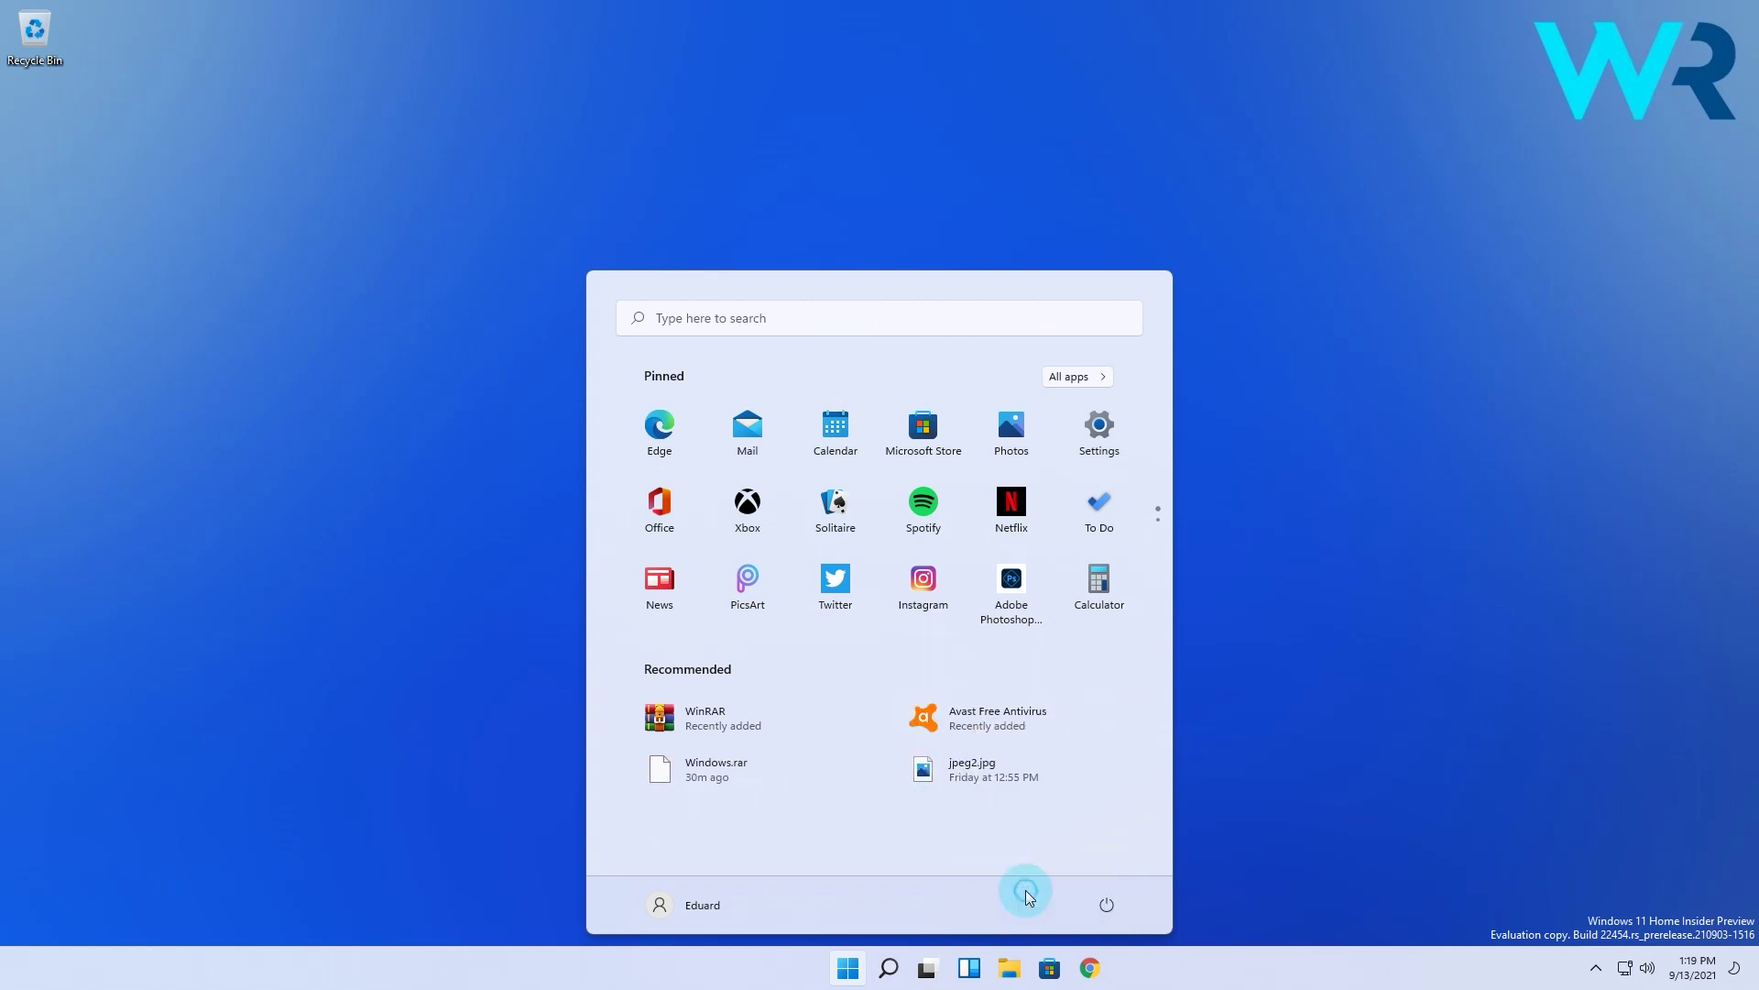
right_click(732, 701)
click(811, 856)
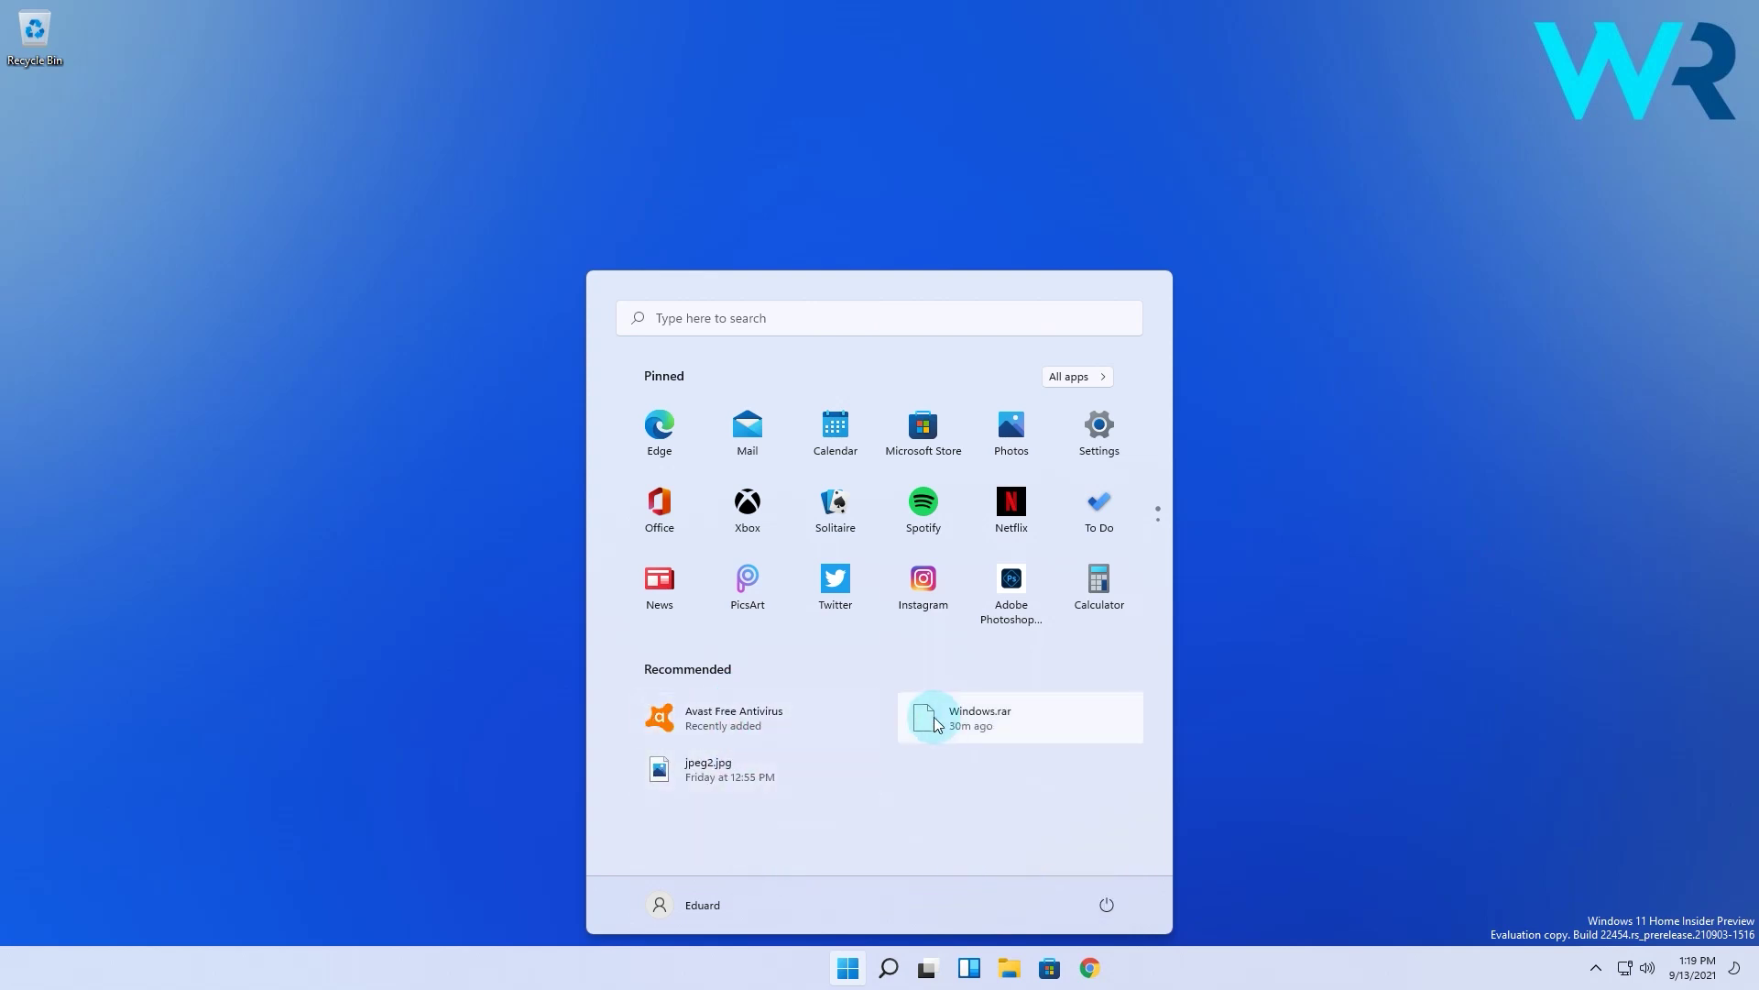
right_click(960, 747)
click(996, 790)
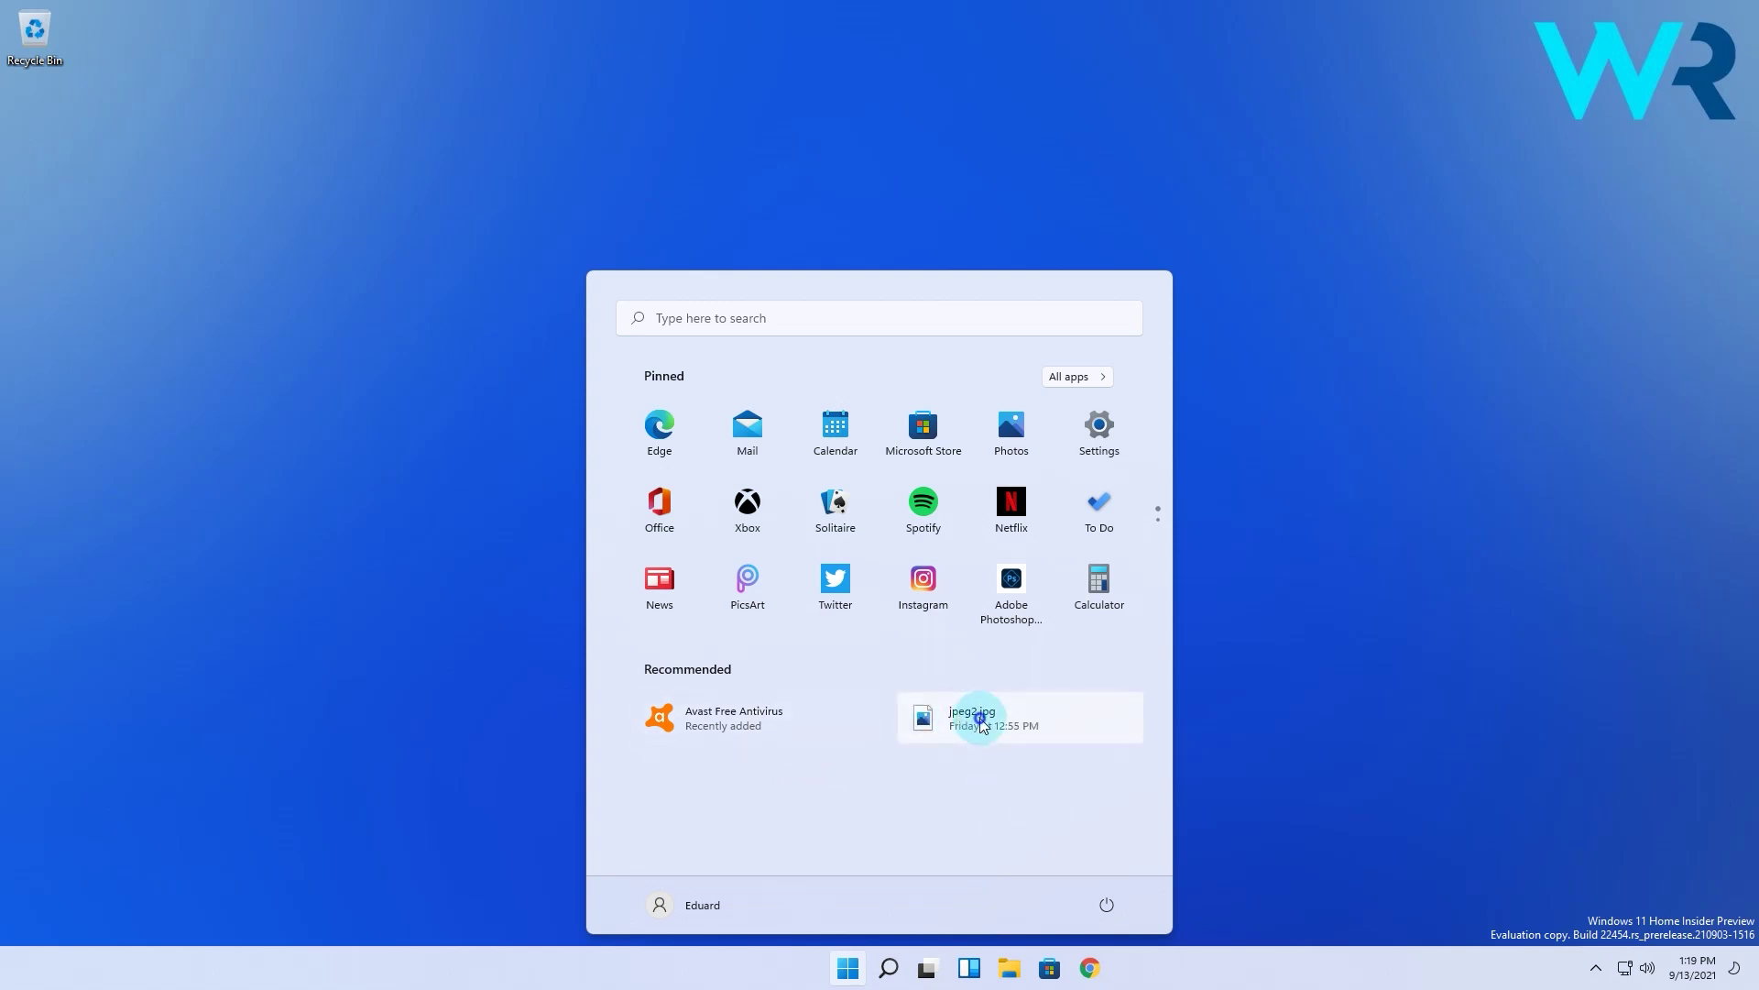
right_click(962, 717)
click(998, 772)
right_click(714, 715)
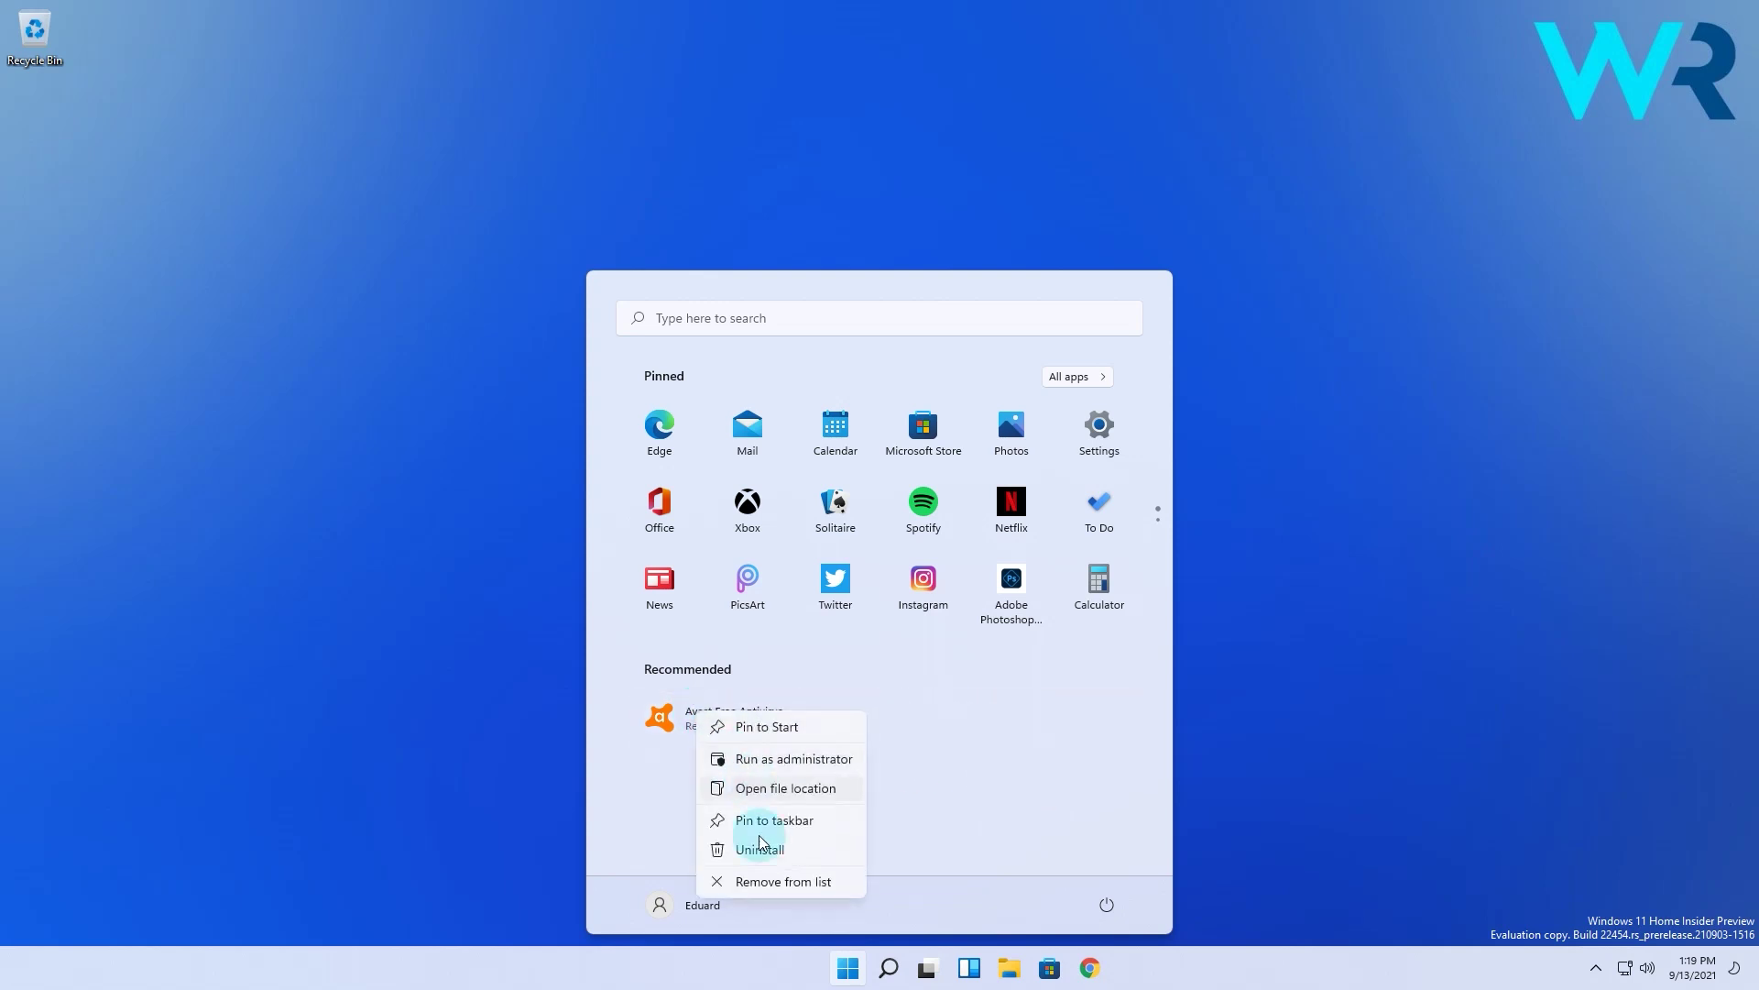
click(783, 882)
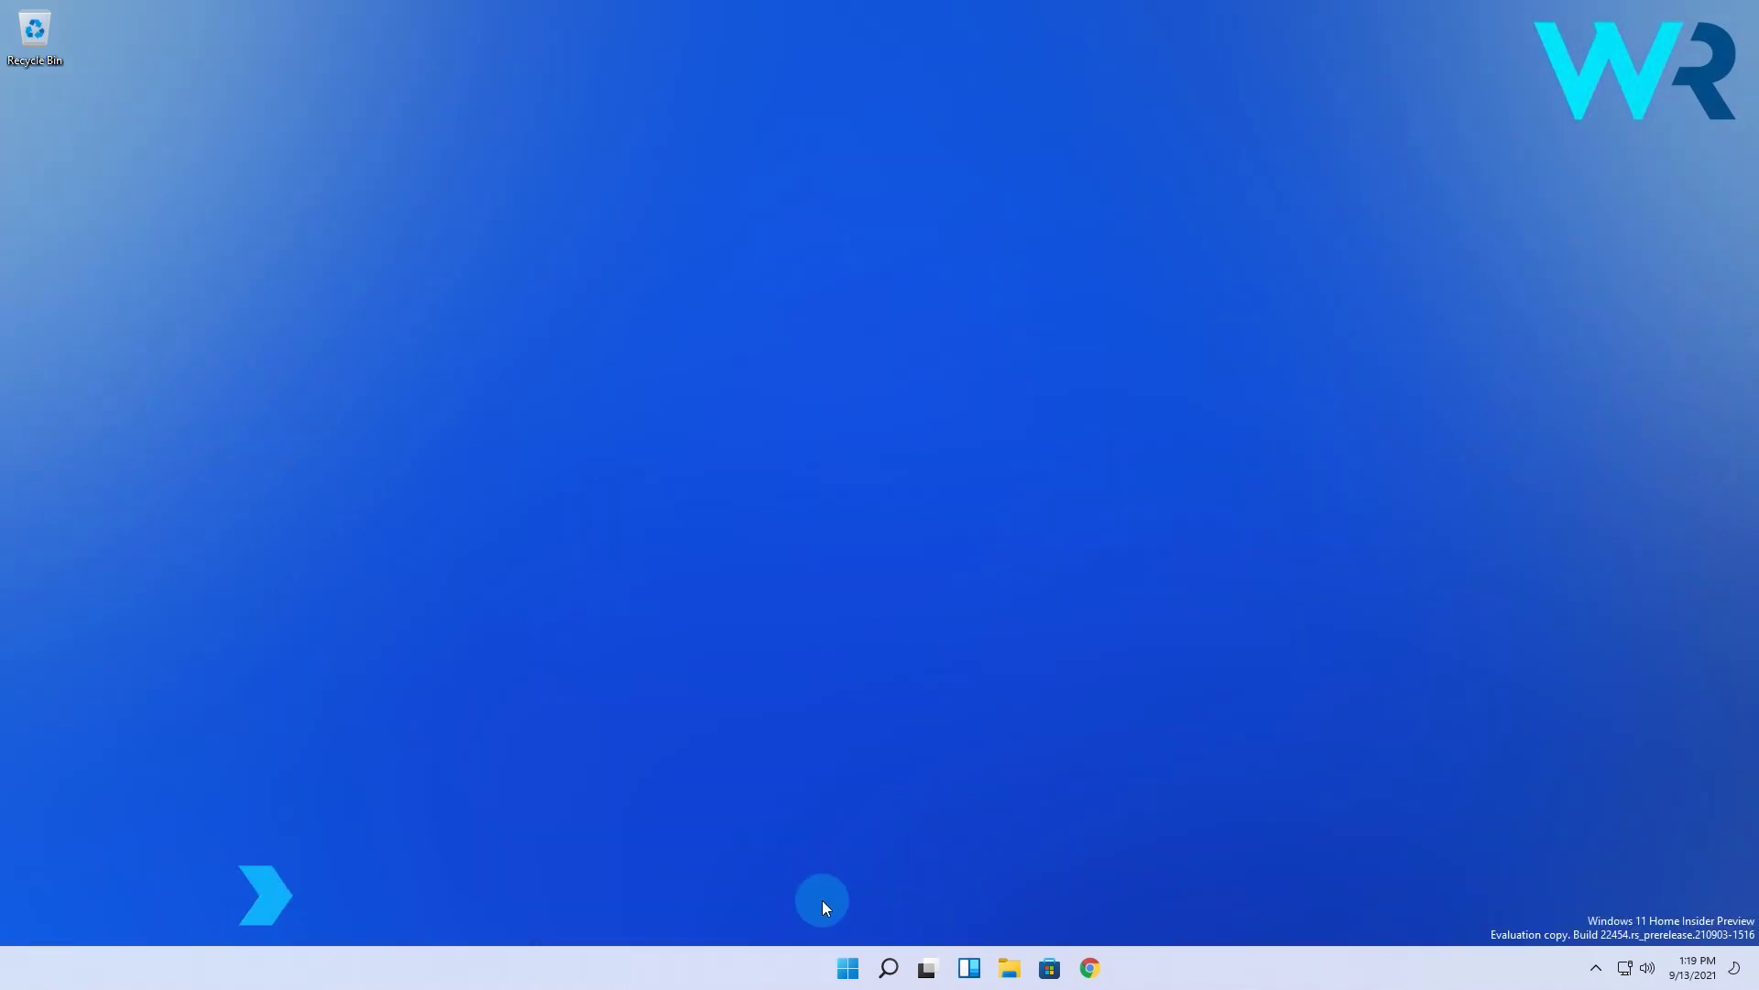
Launch Settings from the Start menu and go to the Personalization page.
click(836, 967)
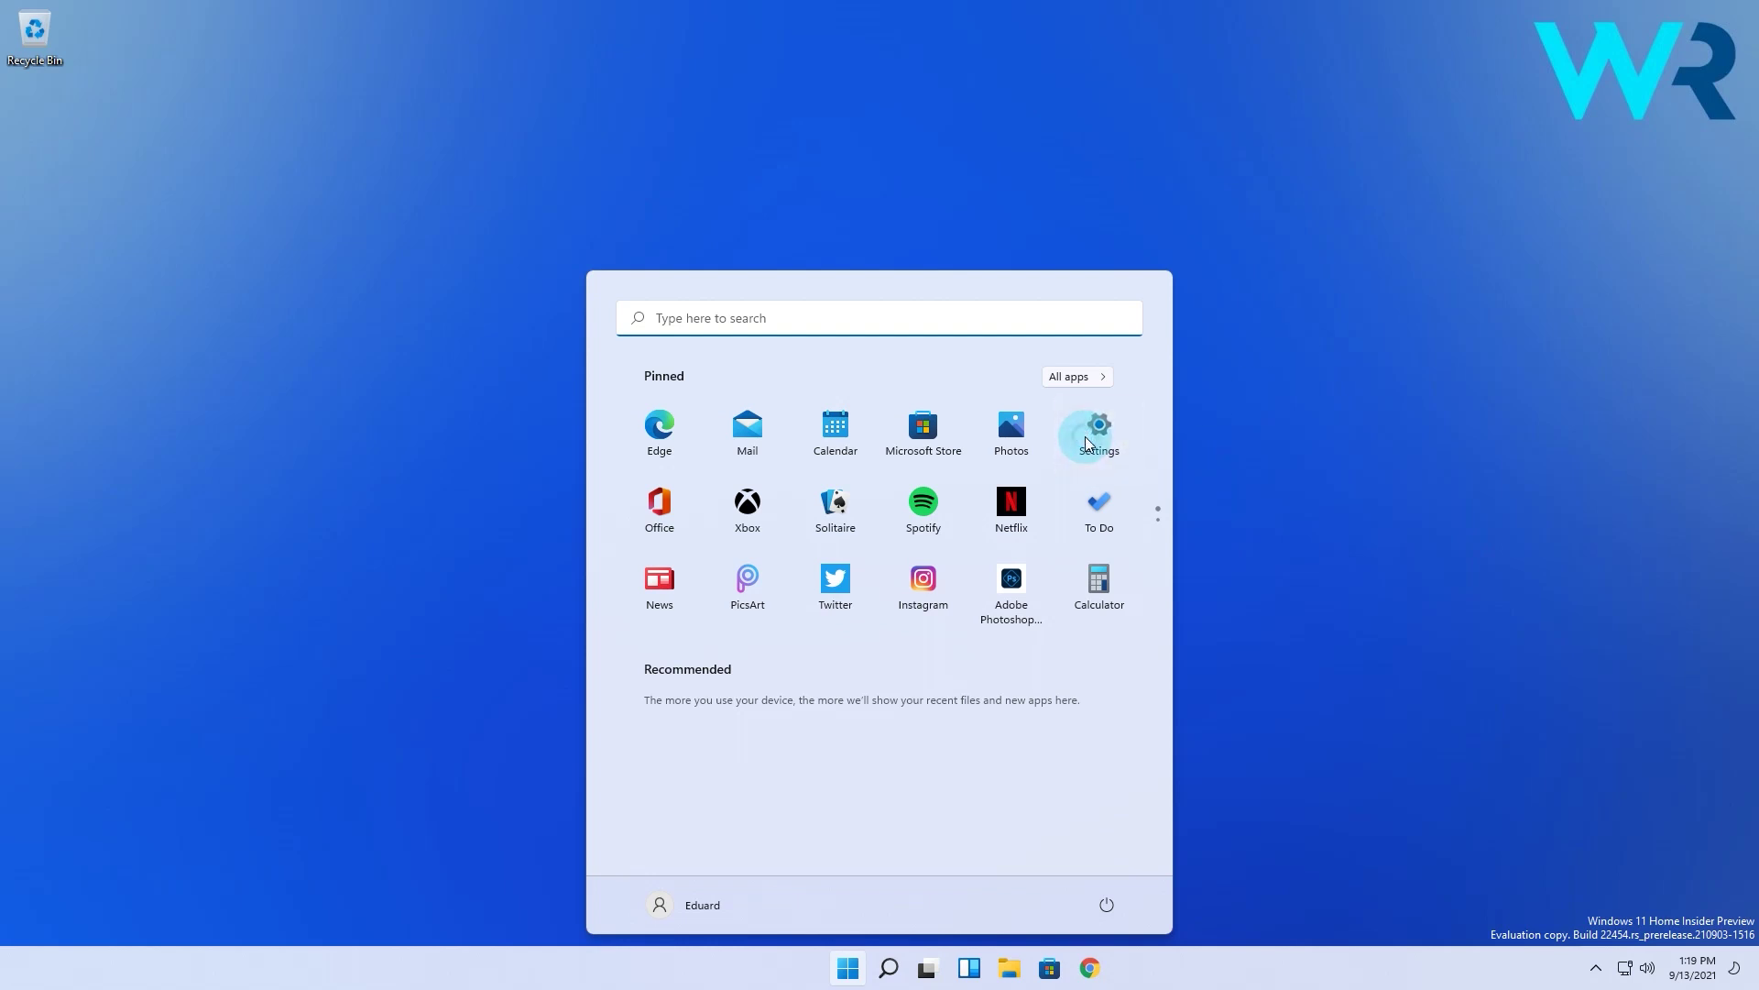
click(1099, 431)
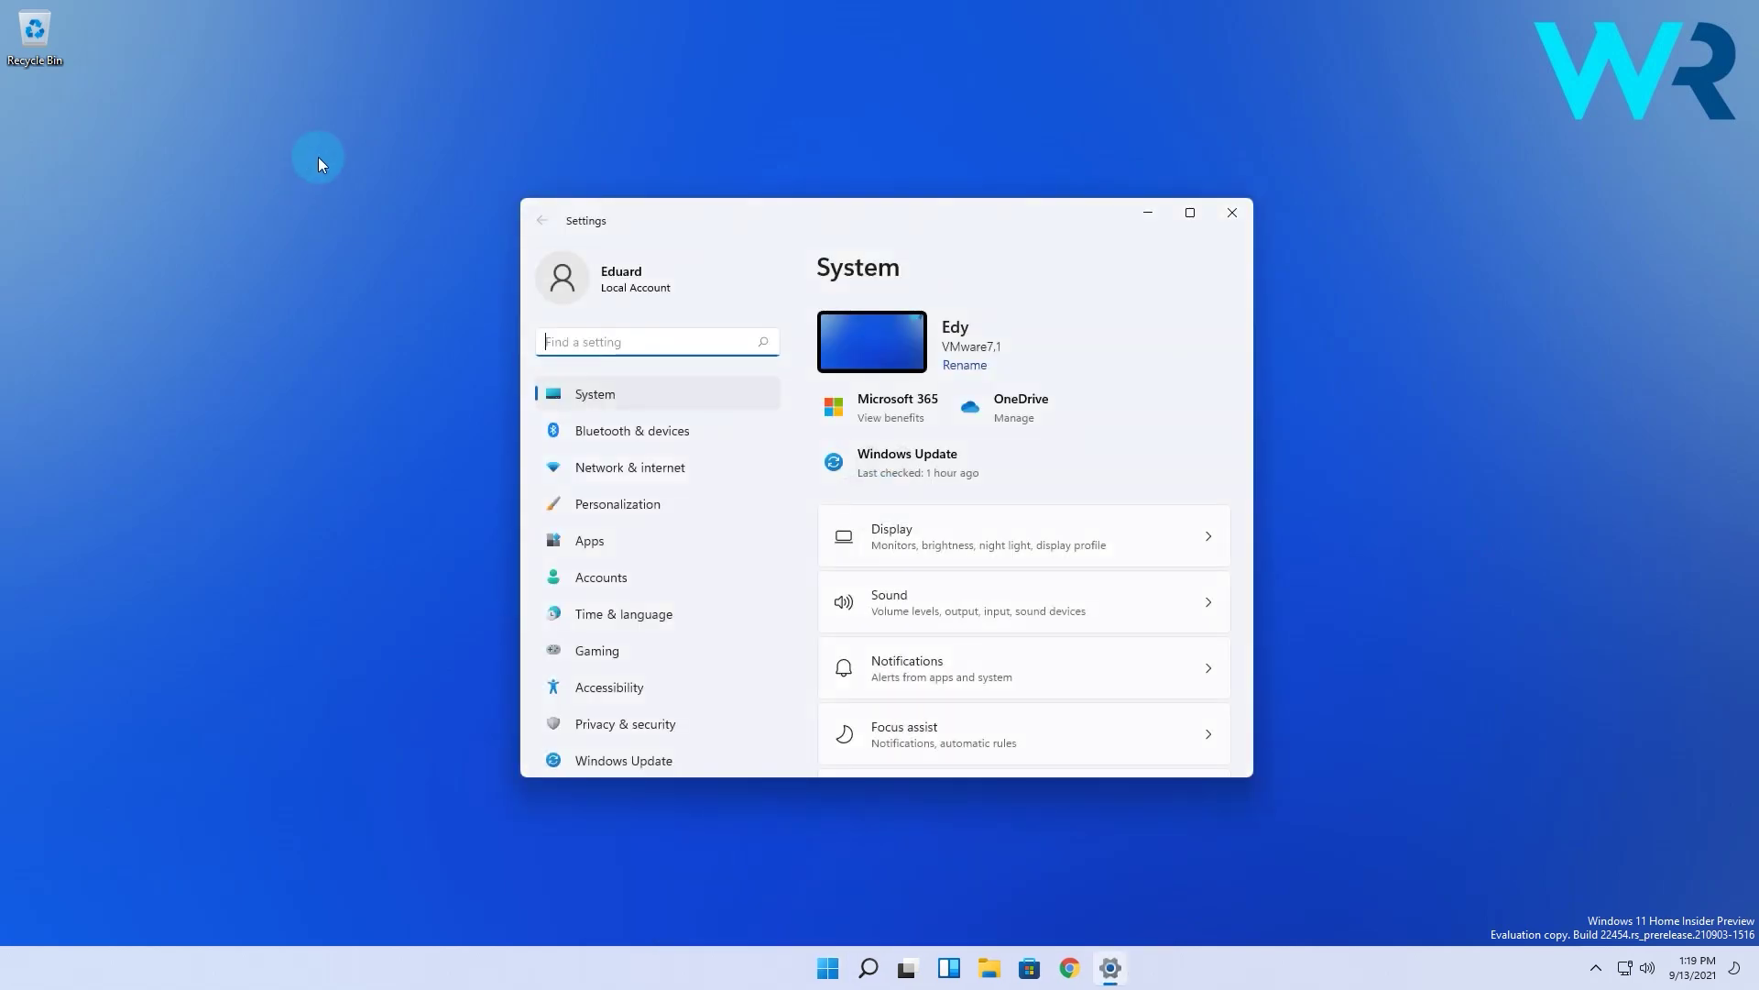
click(616, 505)
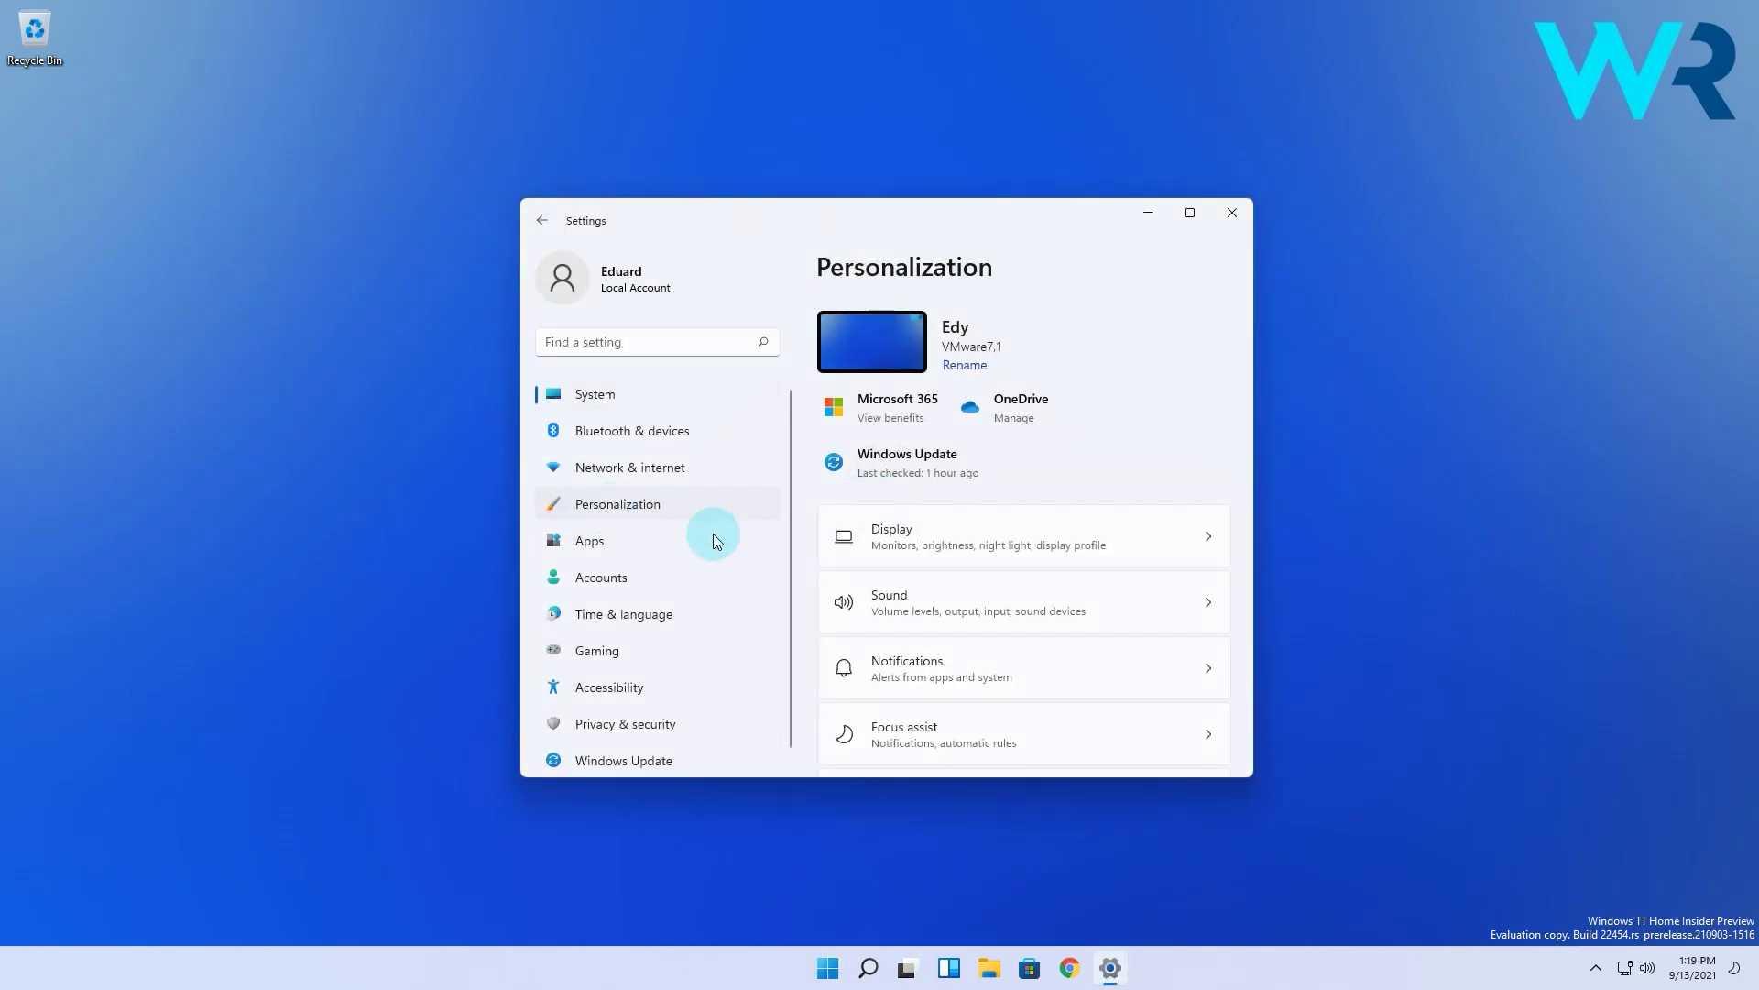
scroll(1205, 482, down, 3)
scroll(1209, 482, down, 2)
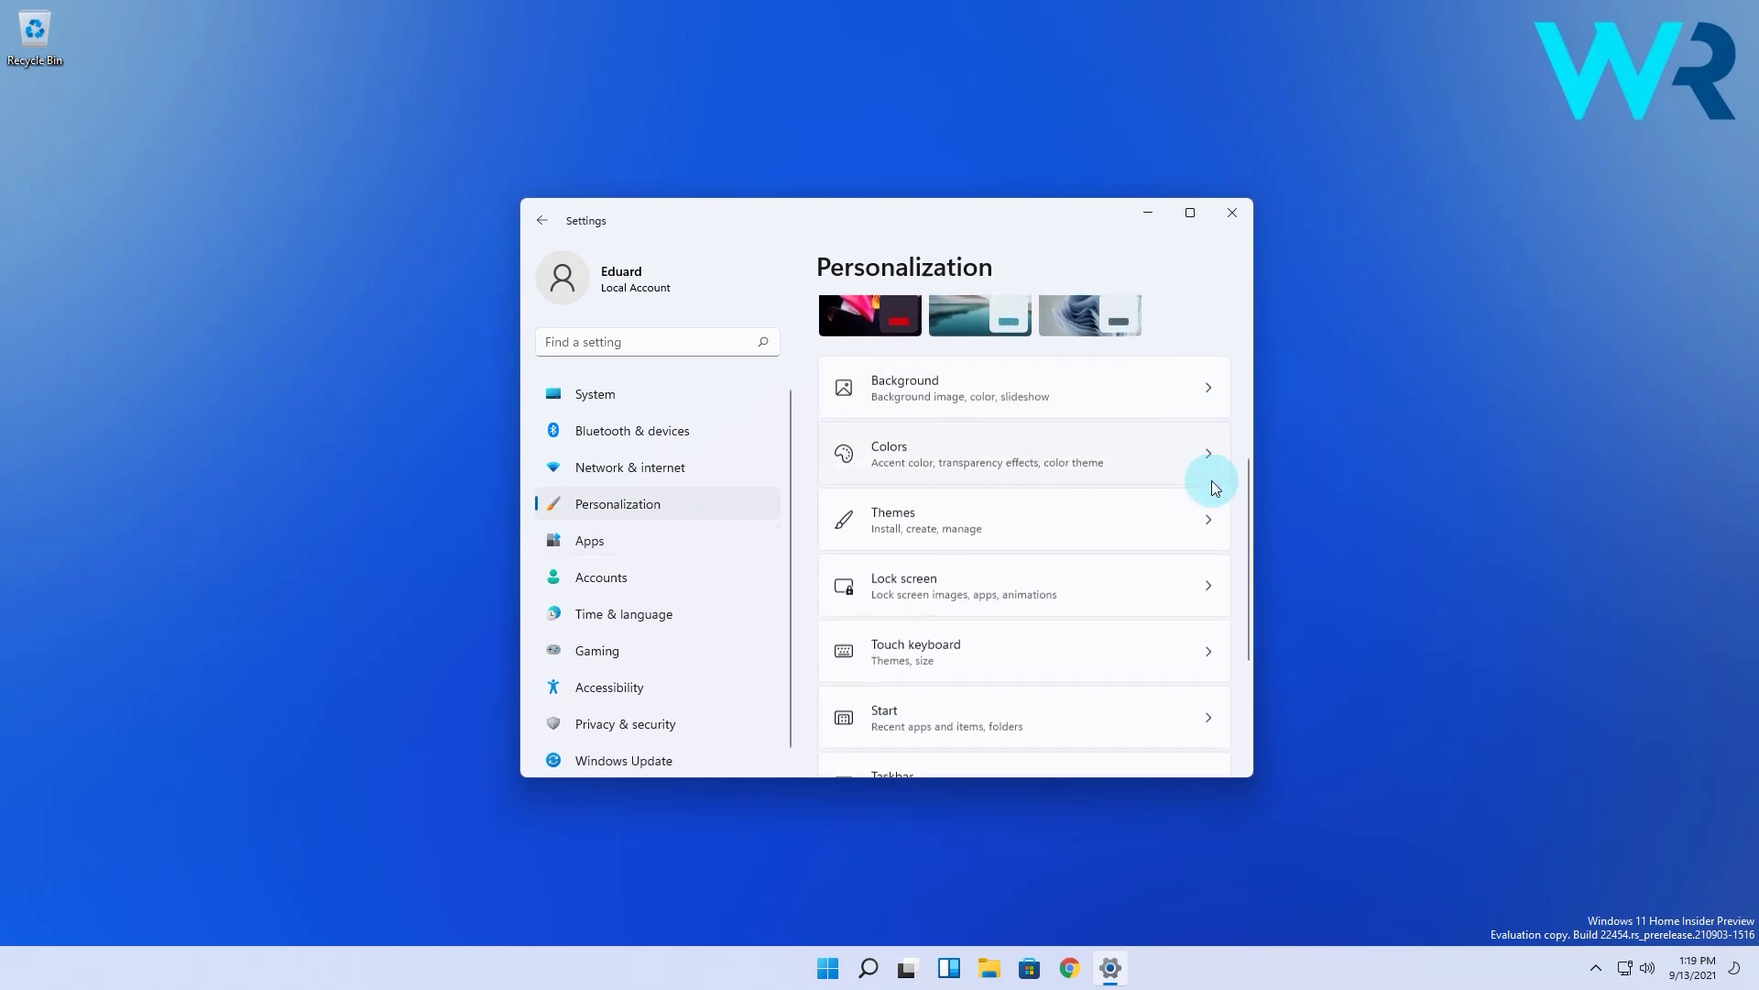
scroll(1213, 492, down, 2)
scroll(1209, 494, down, 1)
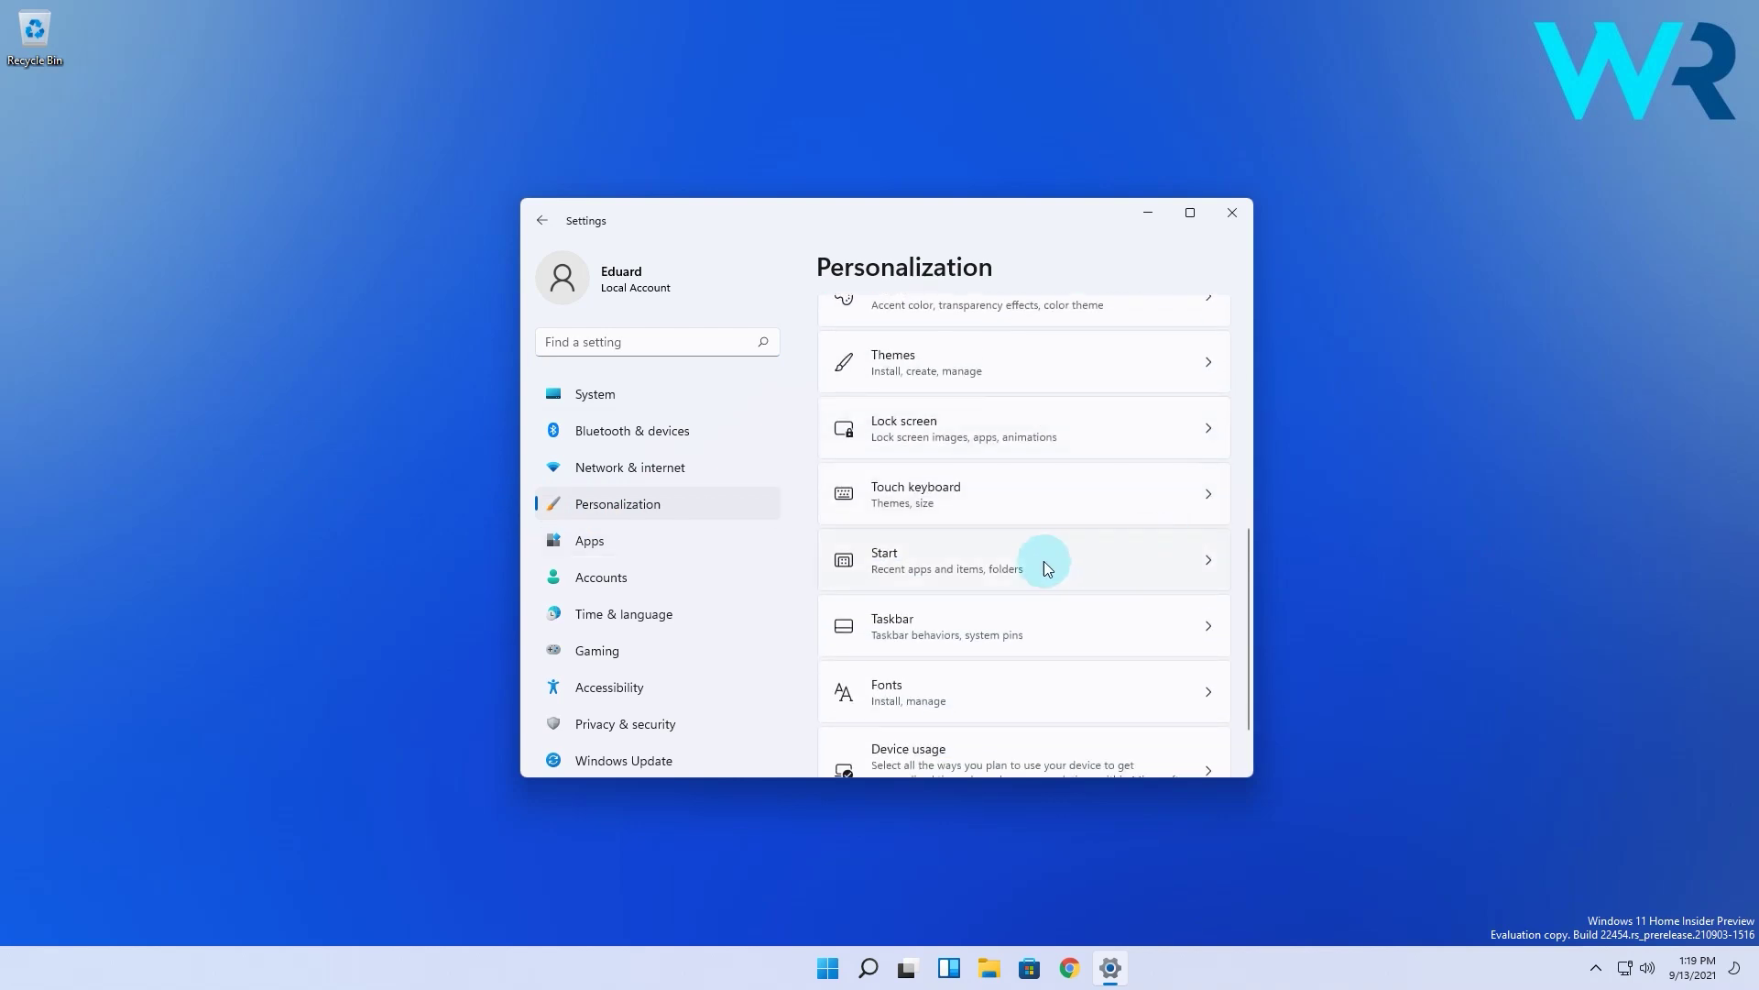
Switch off 'Show recently added apps' on the Personalization > Start page.
click(1190, 561)
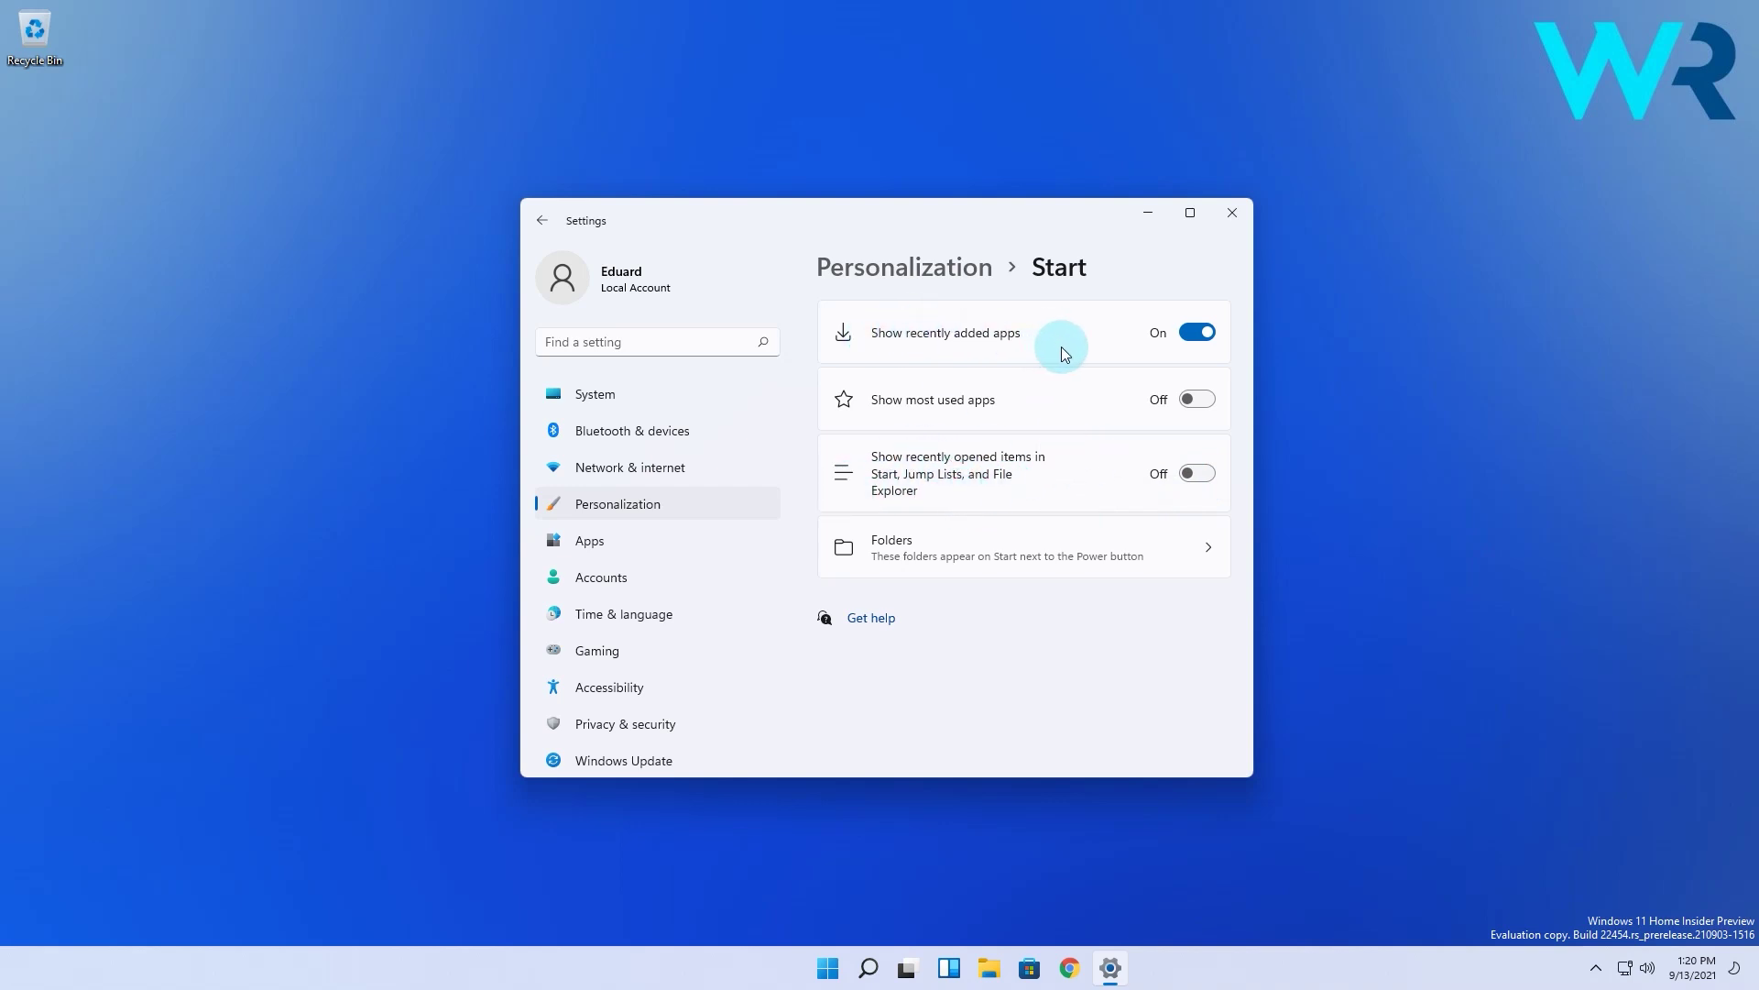
click(1196, 333)
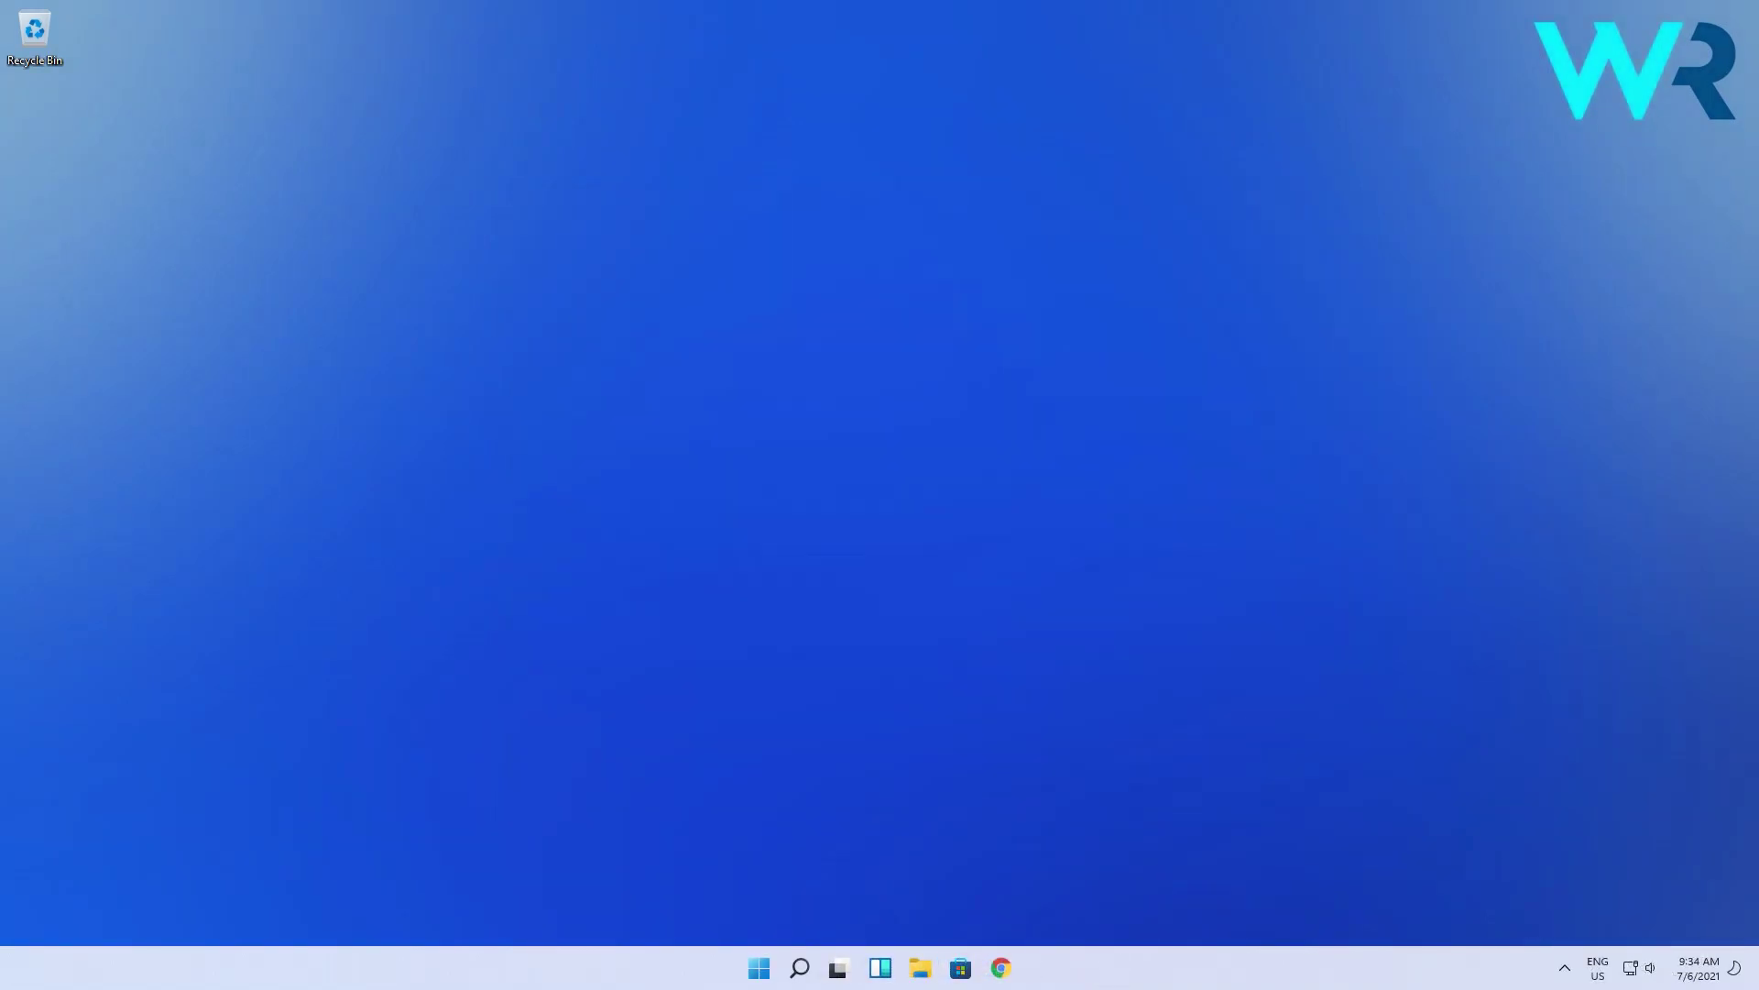